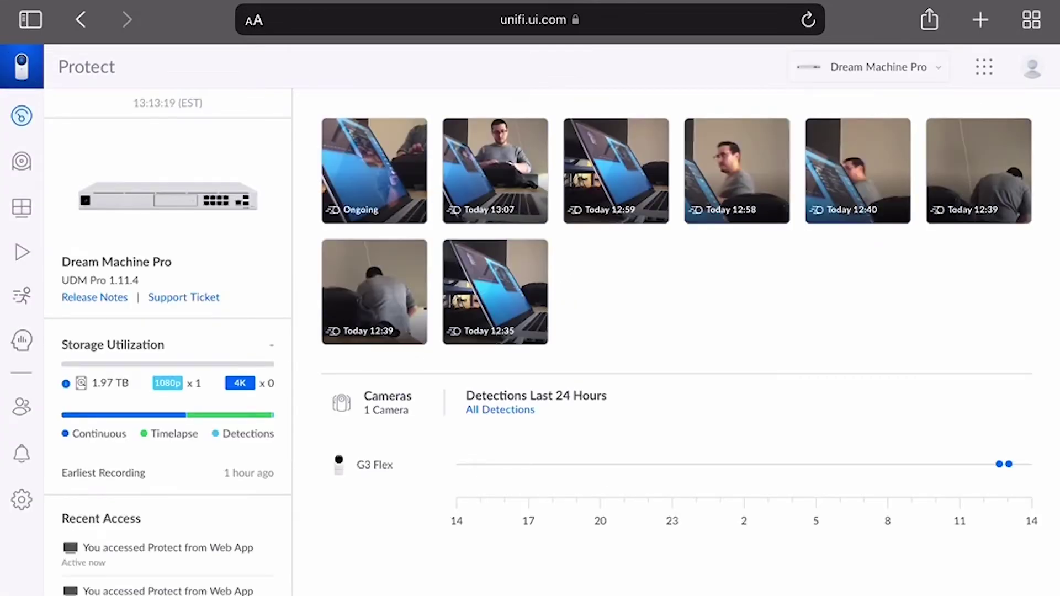
Show the UniFi devices list with the Dream Machine Pro and G3 Flex camera.
left_click(22, 162)
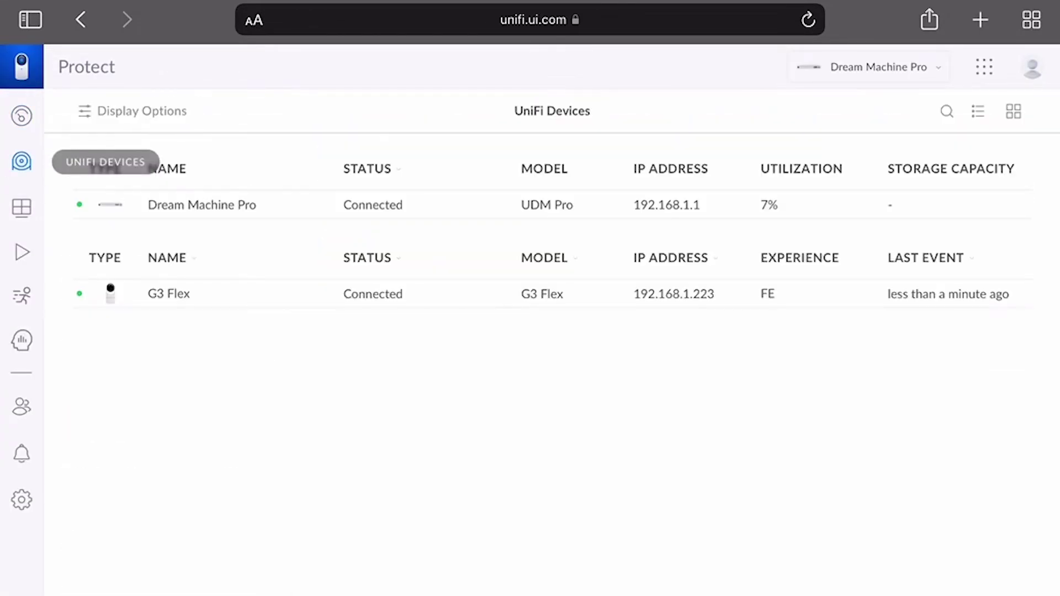
Enable the G3 Flex's Medium (1024x576) RTSPS stream under Advanced settings to get its link.
left_click(168, 293)
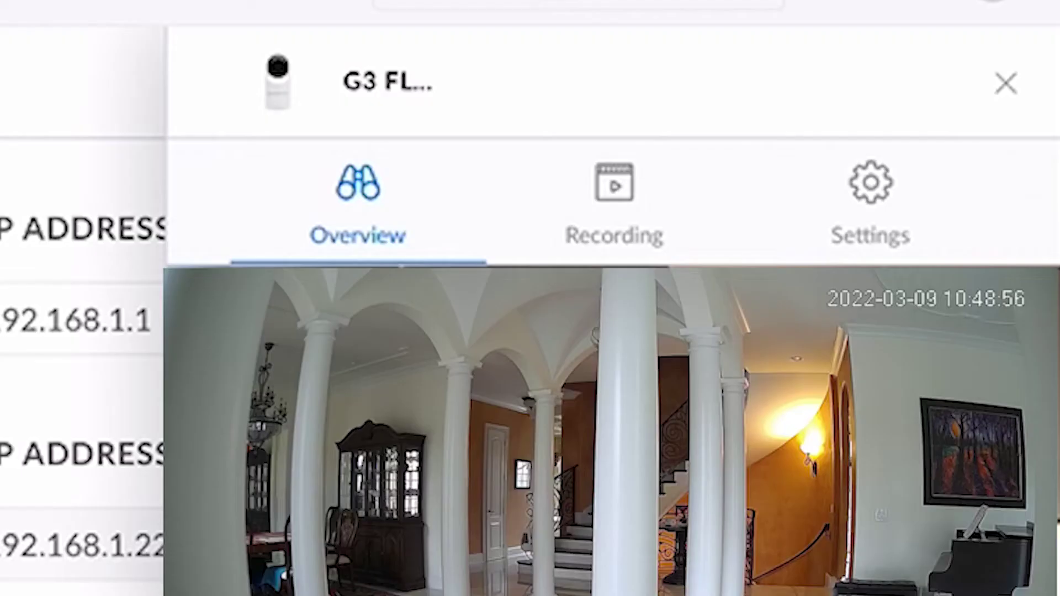
left_click(984, 158)
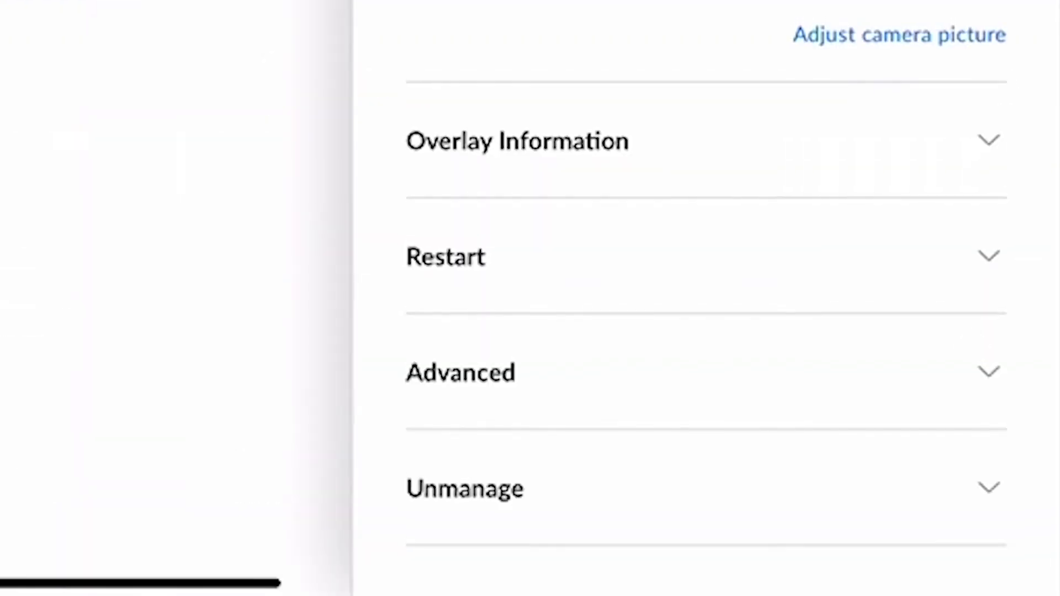
left_click(989, 372)
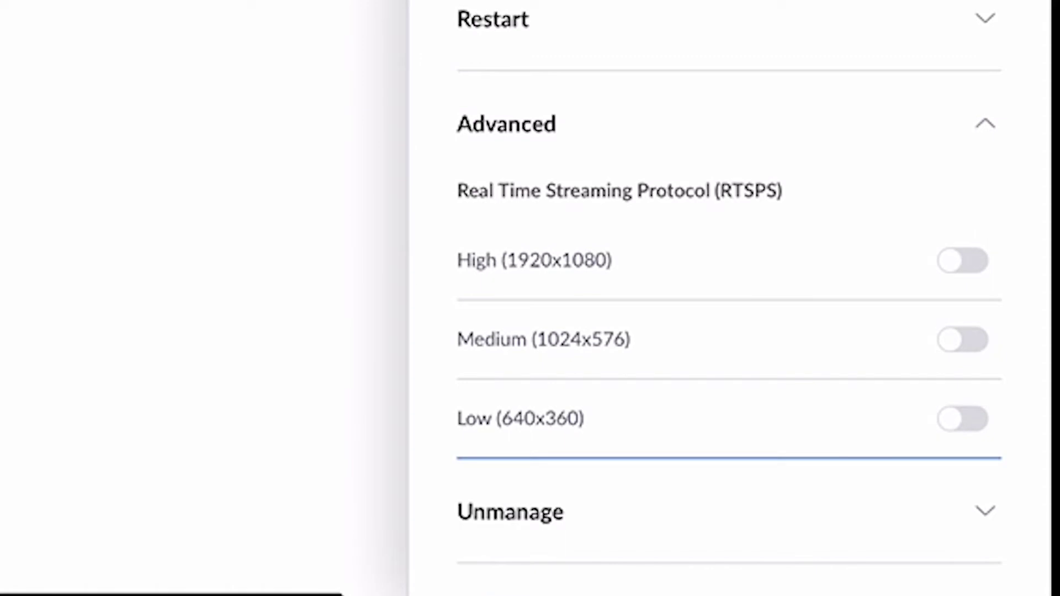
left_click(962, 339)
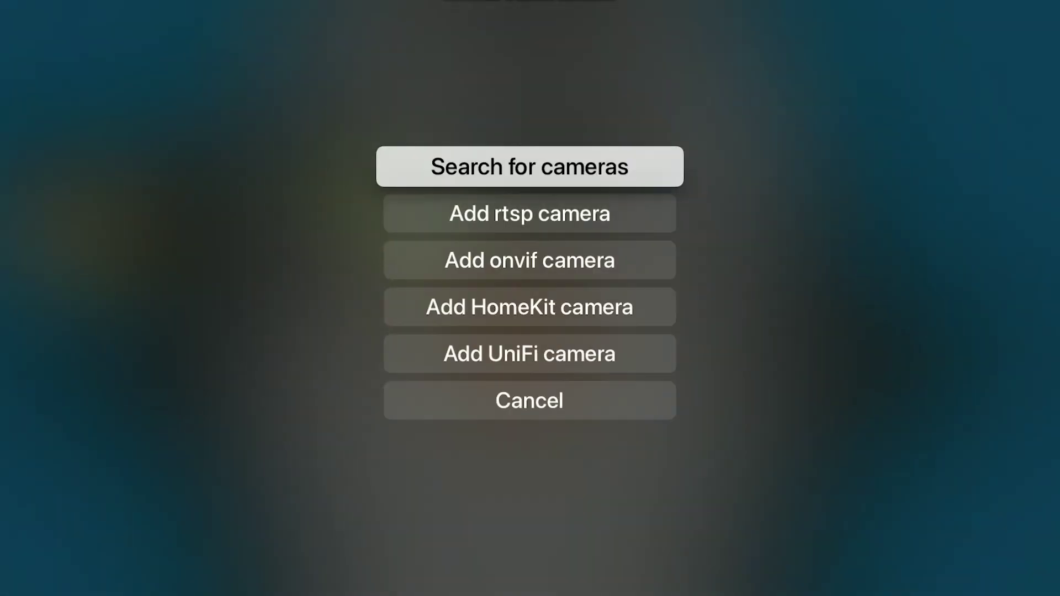
key("Down")
key("Return")
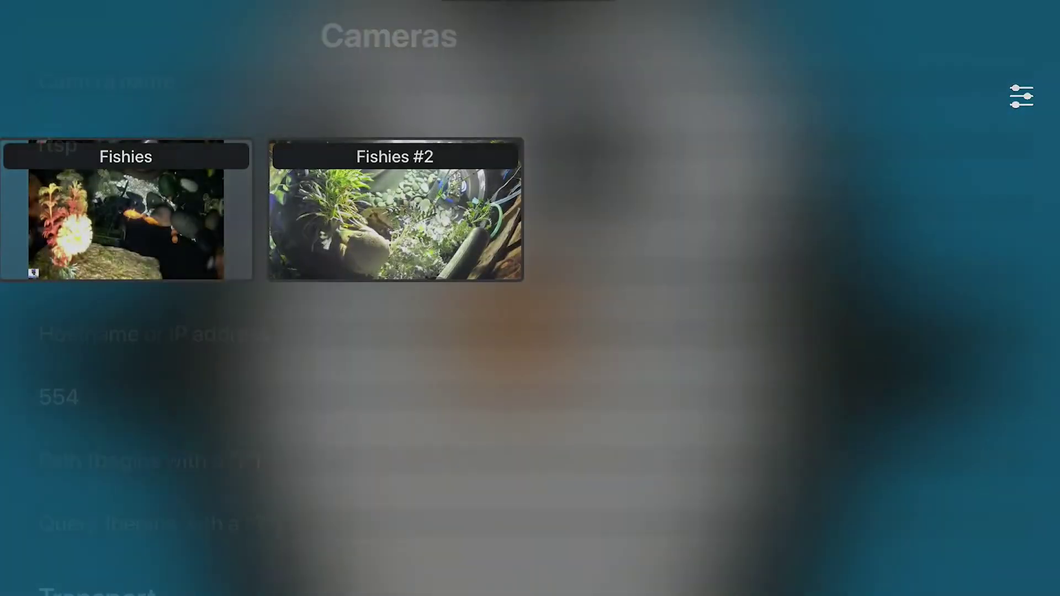
key("Return")
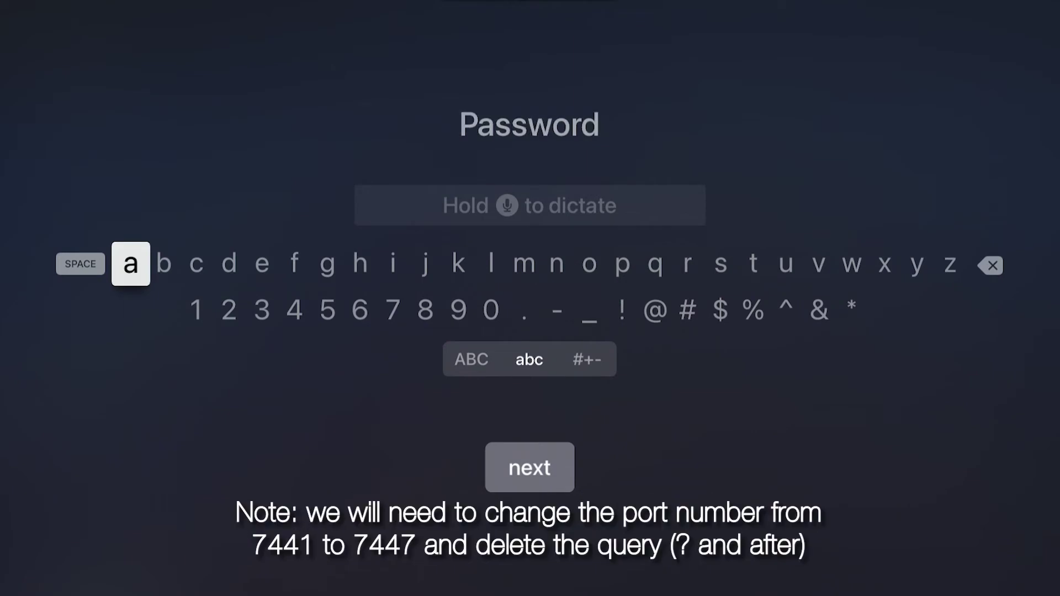
type("192.168.")
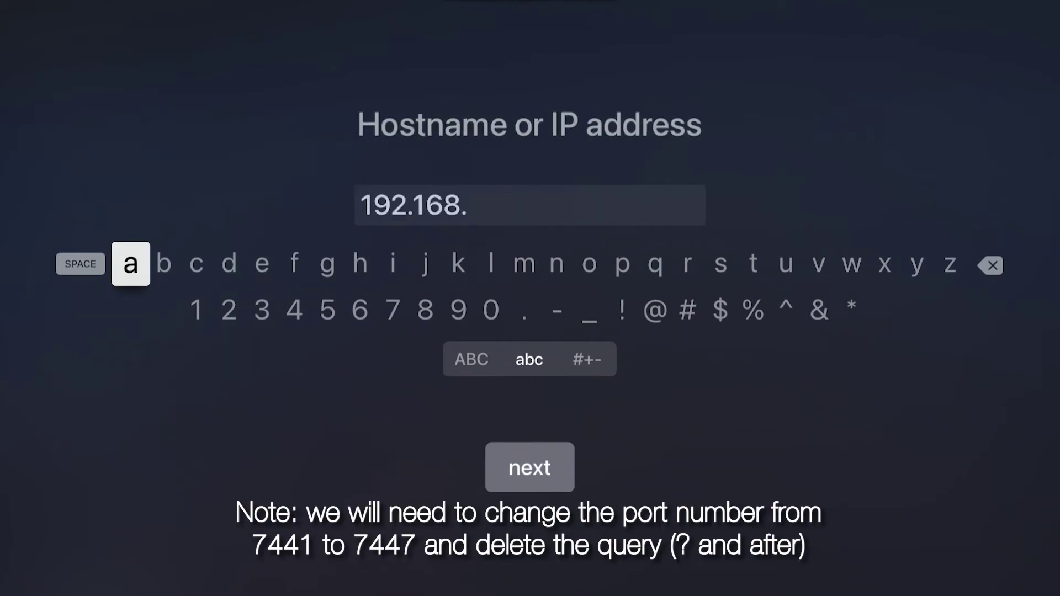
type("168U.1.1")
key("Return")
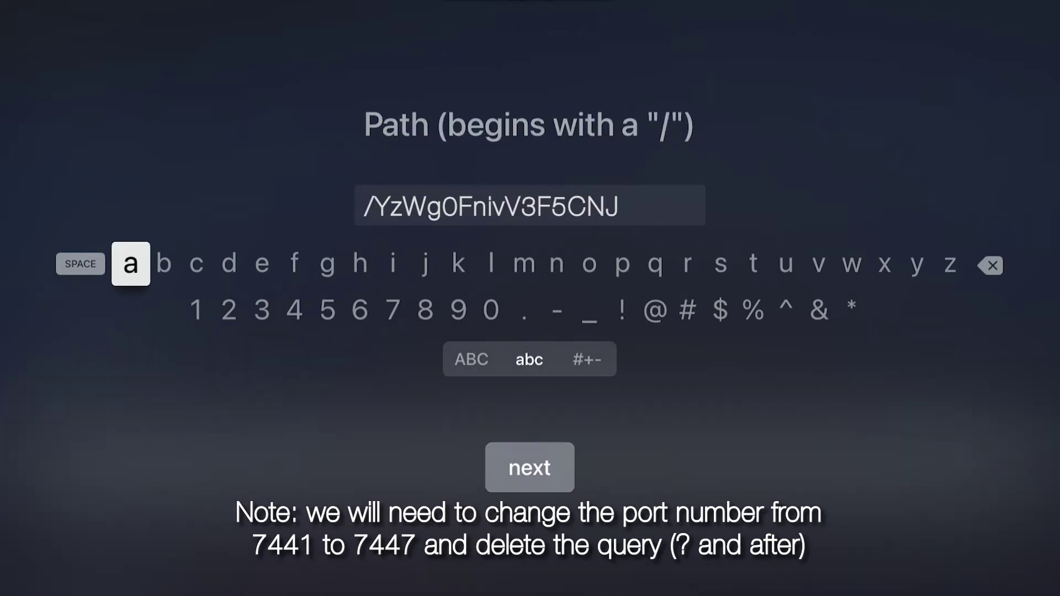
key("Return")
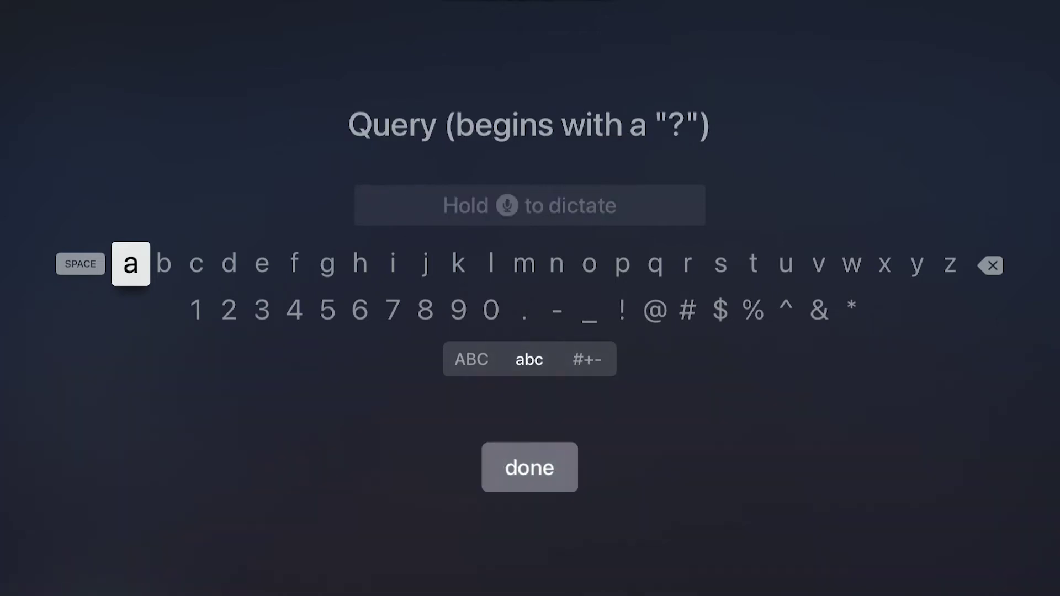
key("Return")
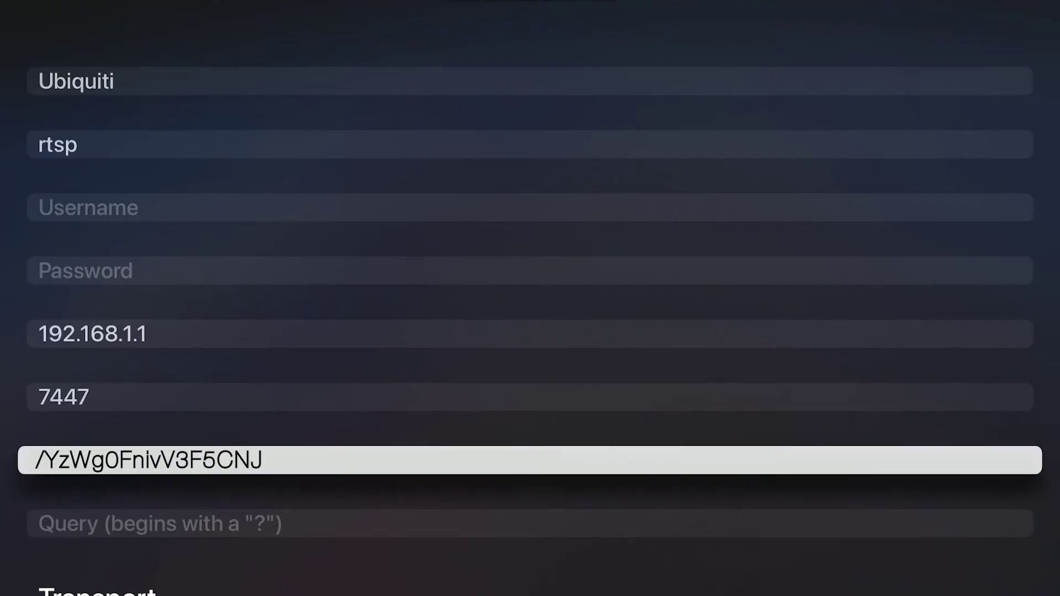
Save the Ubiquiti camera and locate its tile beside Fishies and Fishies #2.
key("Down")
key("Down")
key("Down")
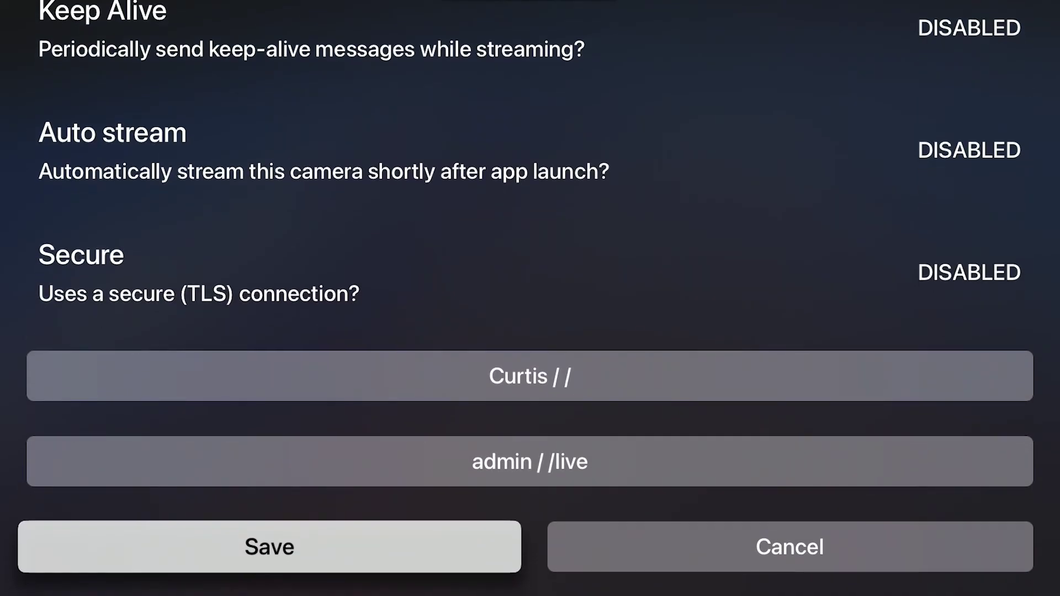
key("Return")
key("Right")
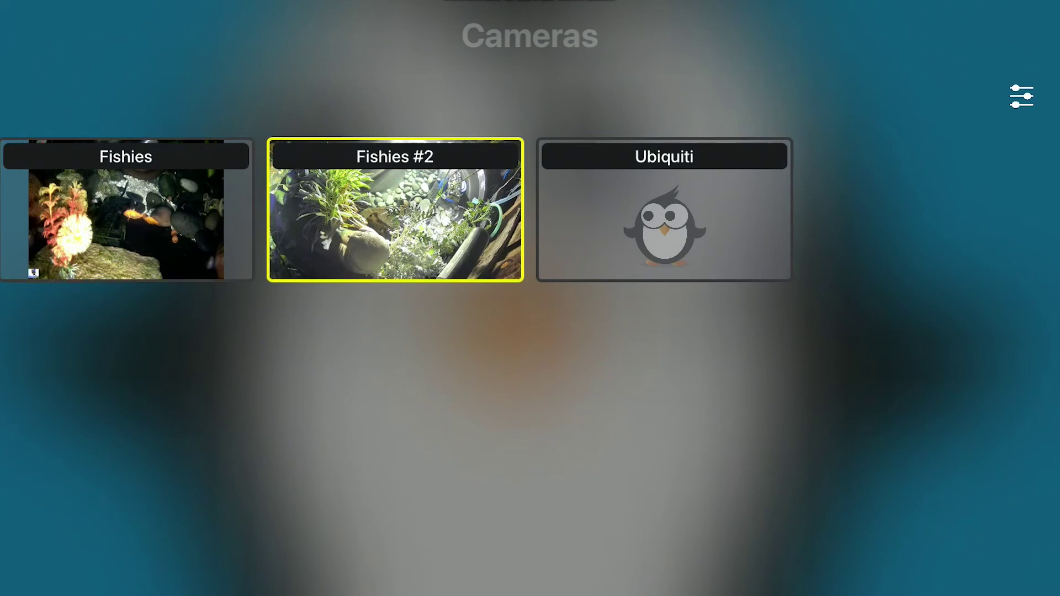